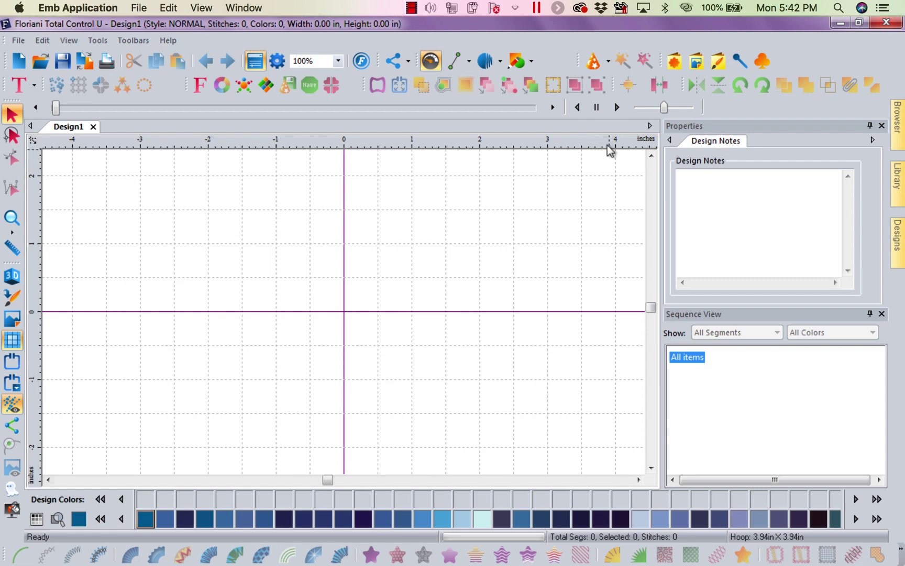
Step: With the straight Line tool, draw the V's left side from the origin diagonally up-left
click(469, 58)
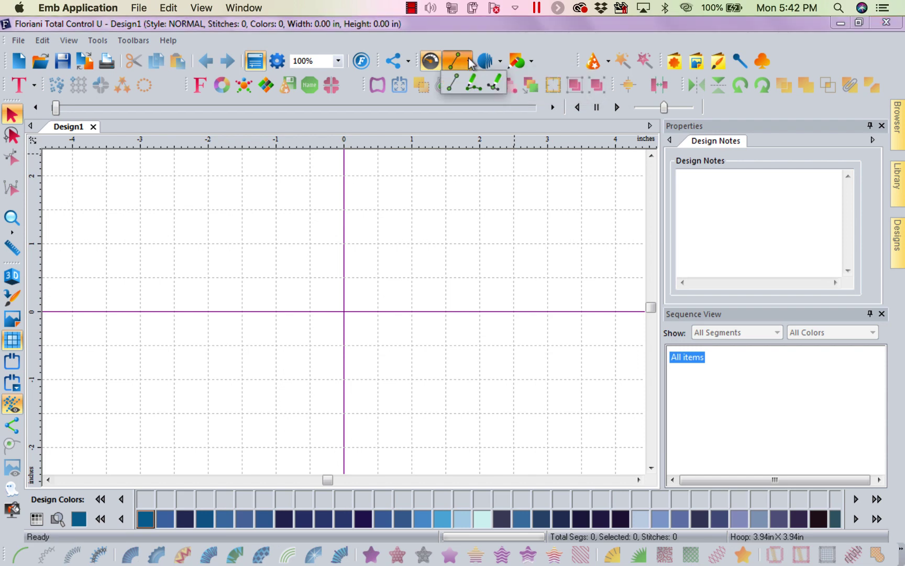
click(452, 85)
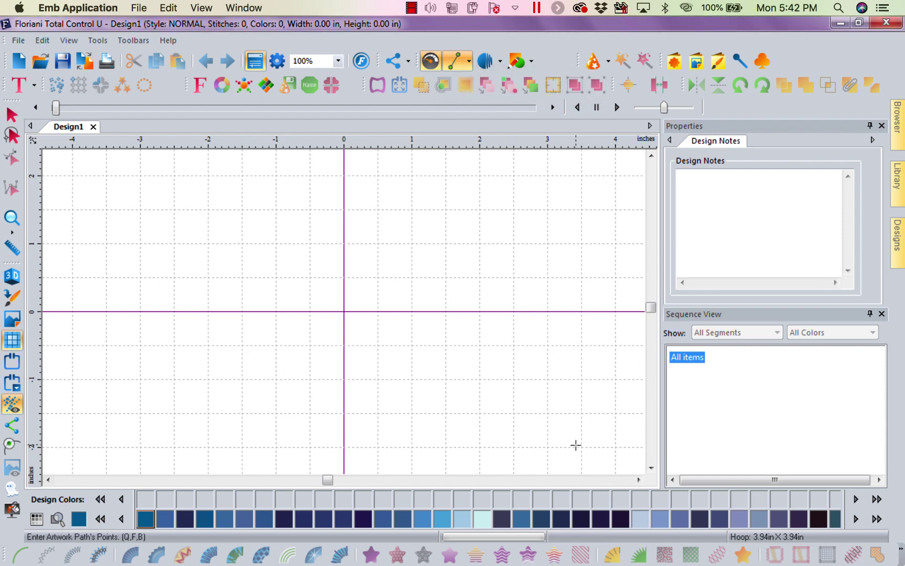
click(650, 157)
click(650, 157)
click(650, 156)
click(650, 157)
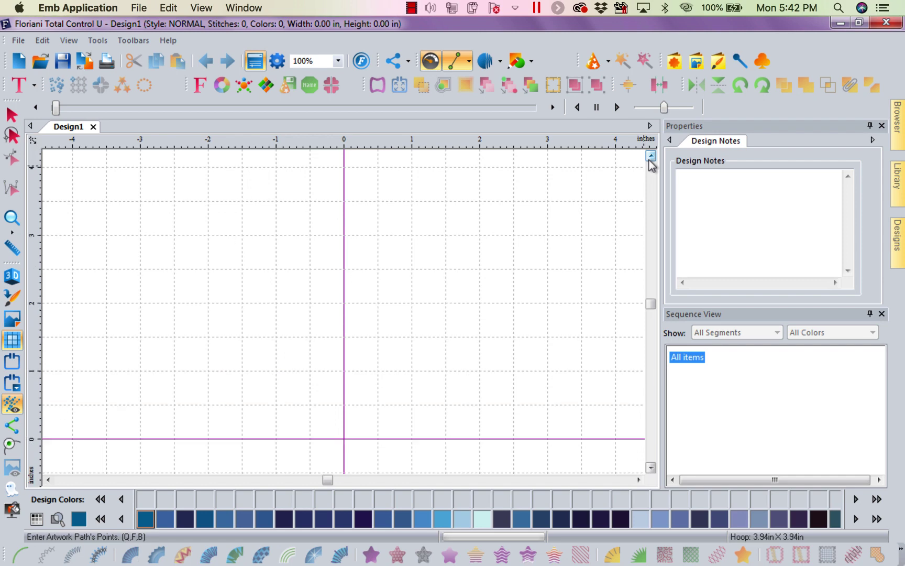
click(344, 438)
click(276, 371)
click(208, 303)
click(140, 235)
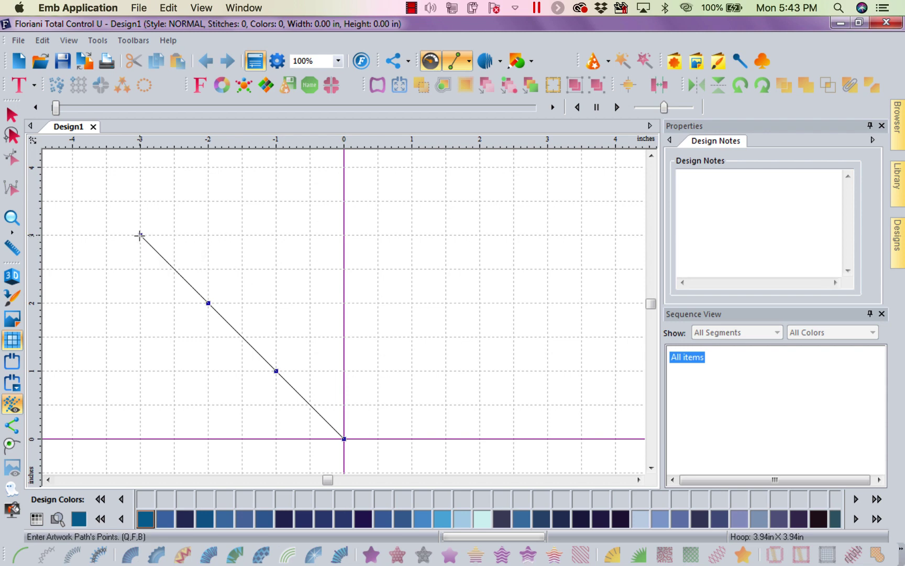
Step: Run the top edge straight across, bring the line back to the origin, and close the shape
click(106, 202)
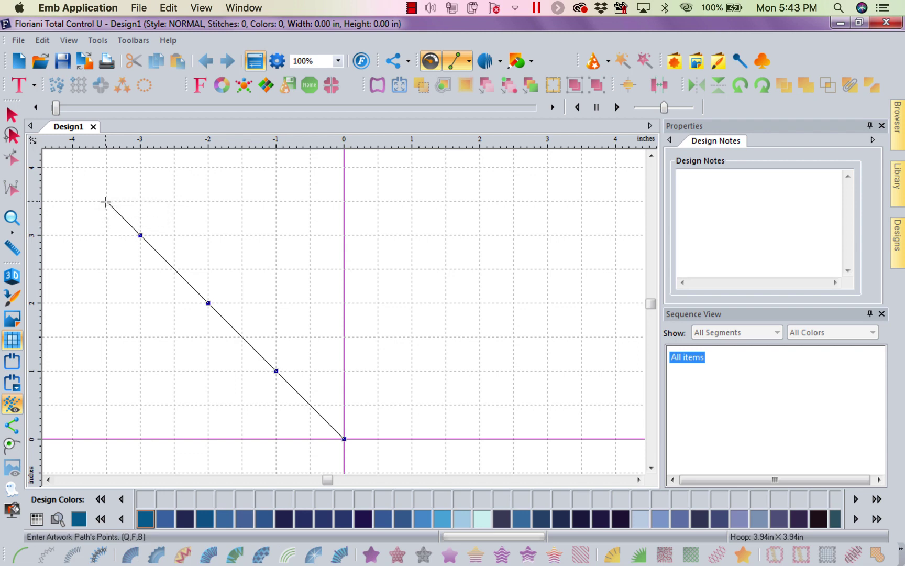
click(582, 201)
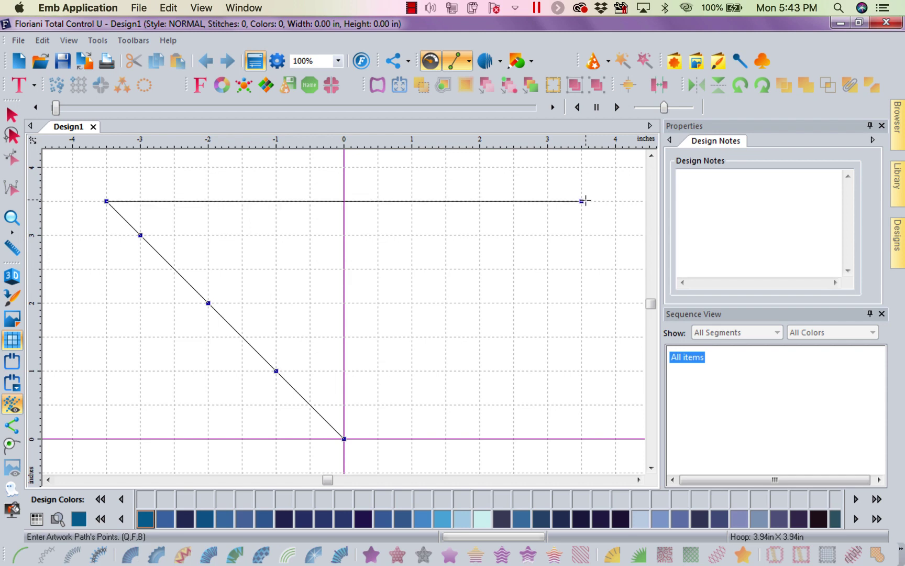
click(346, 435)
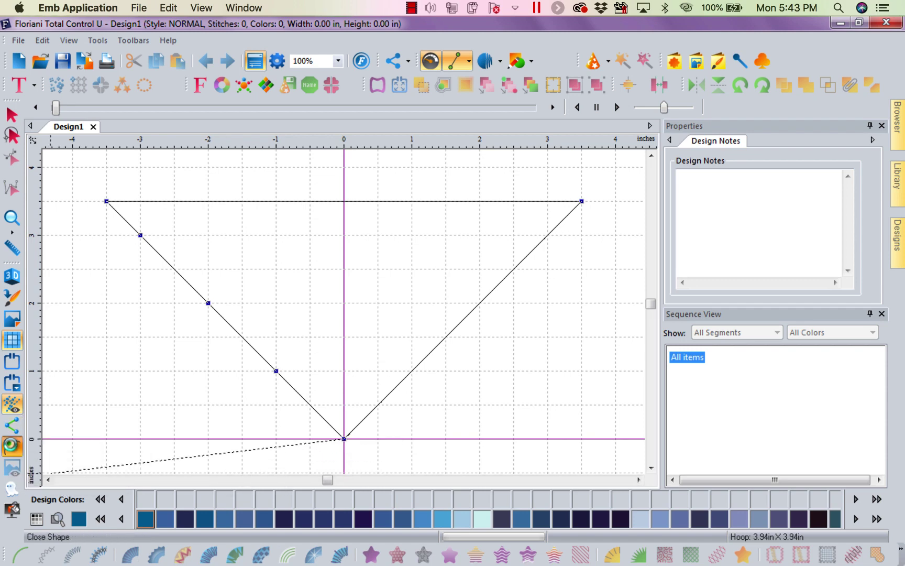
click(11, 446)
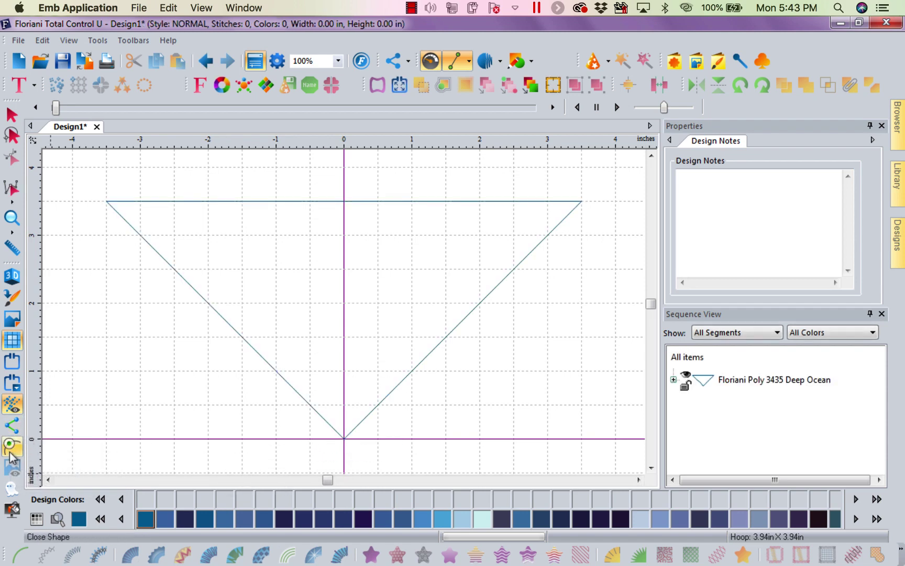
Step: Select all and convert the V outline to a run stitch with 3.5 mm stitch length
click(674, 380)
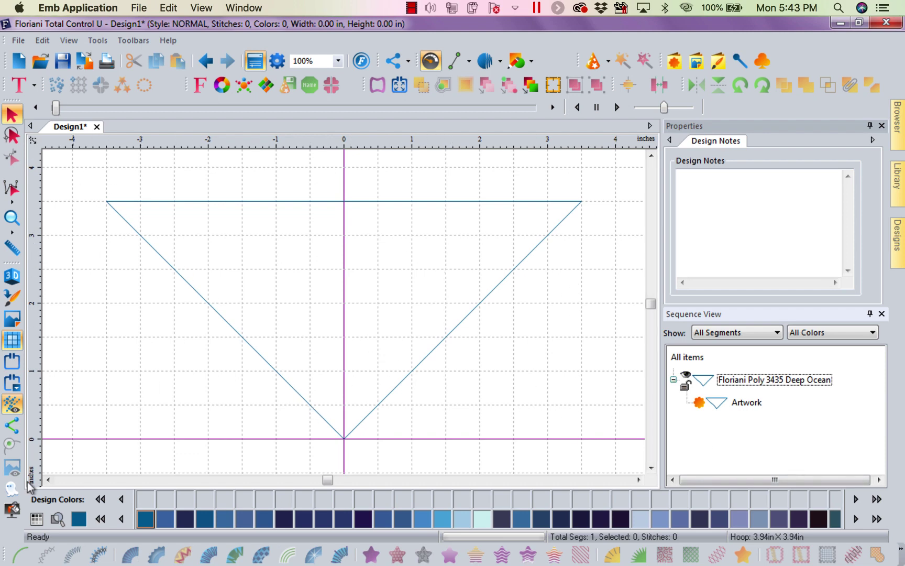
click(687, 357)
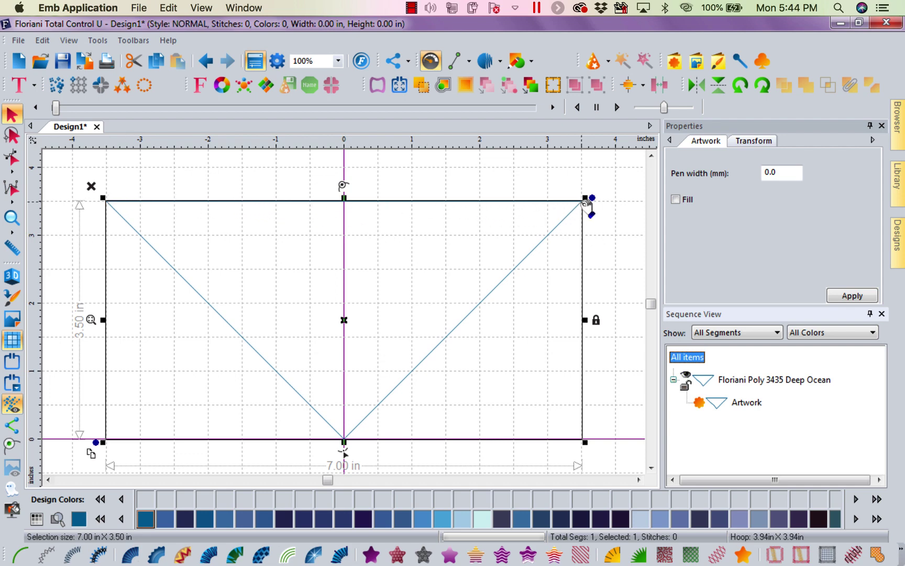
click(21, 553)
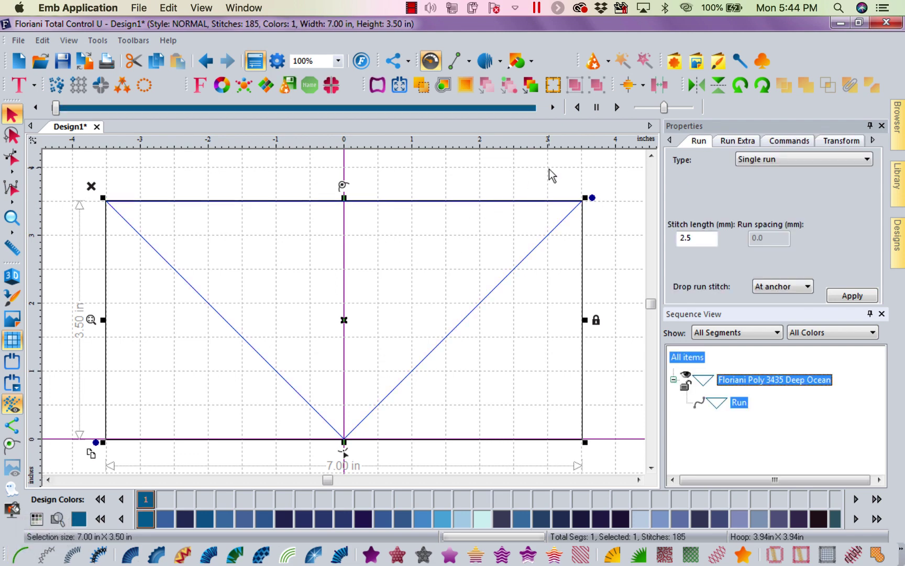
double_click(686, 237)
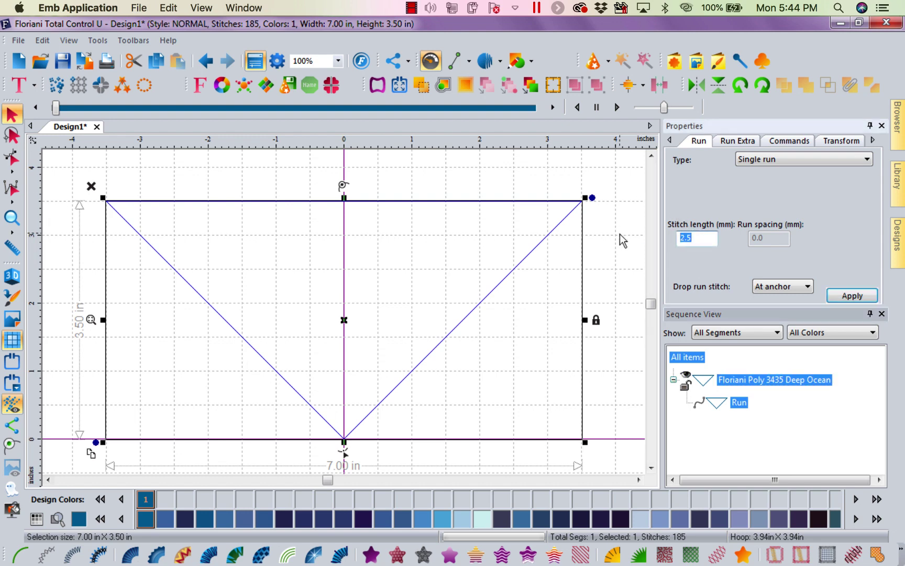
text(3.5)
click(853, 296)
Step: Deselect the outline and pick Apple from the Symbol tool's symbol list
click(533, 177)
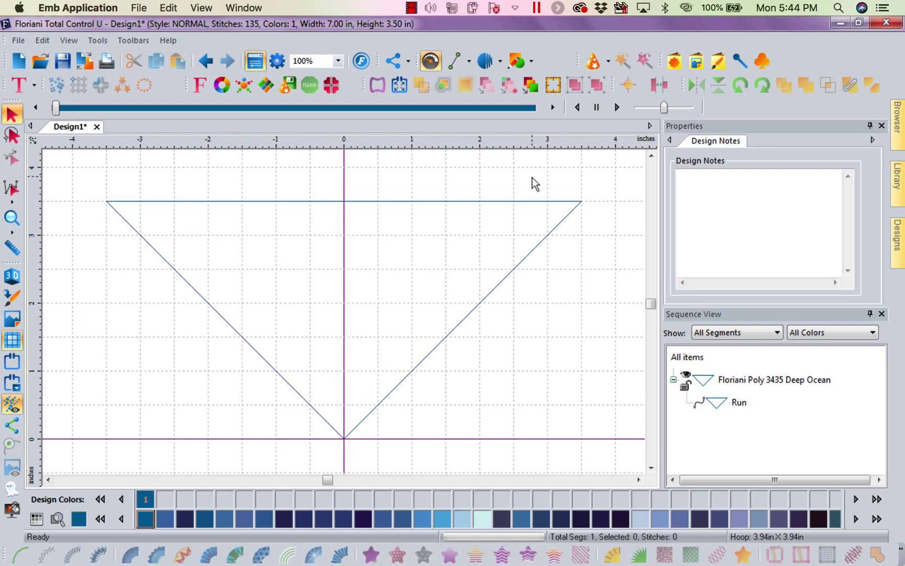
click(764, 62)
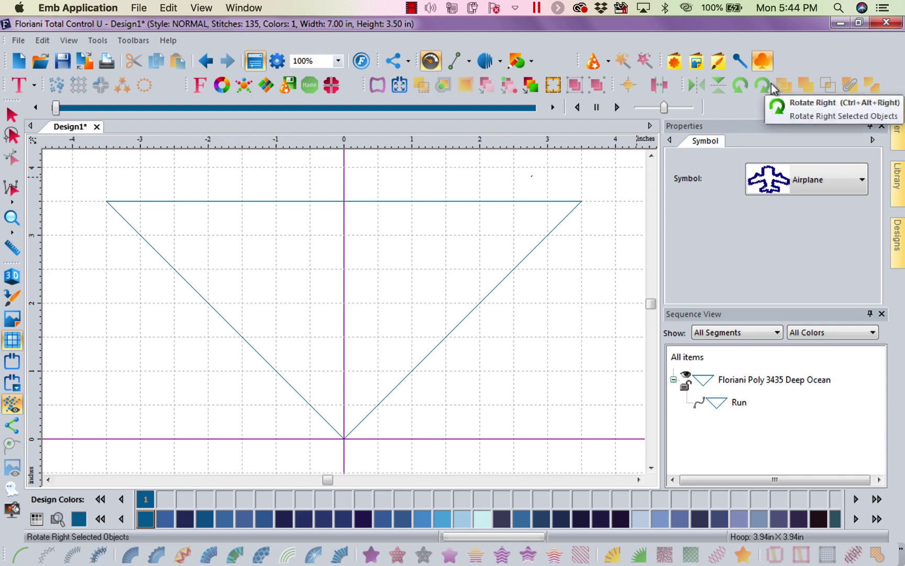
click(858, 182)
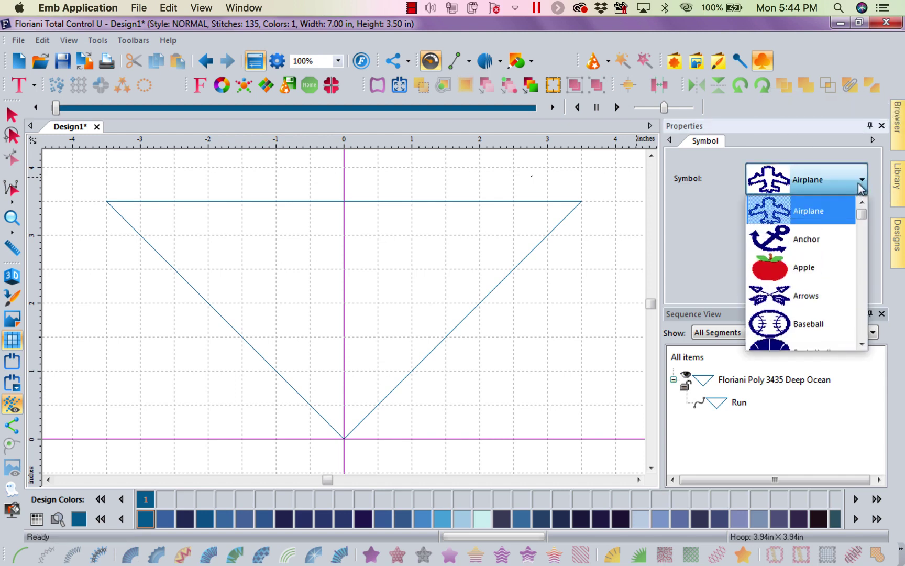
mouse_move(860, 216)
mouse_down()
mouse_move(878, 346)
mouse_move(868, 198)
mouse_up()
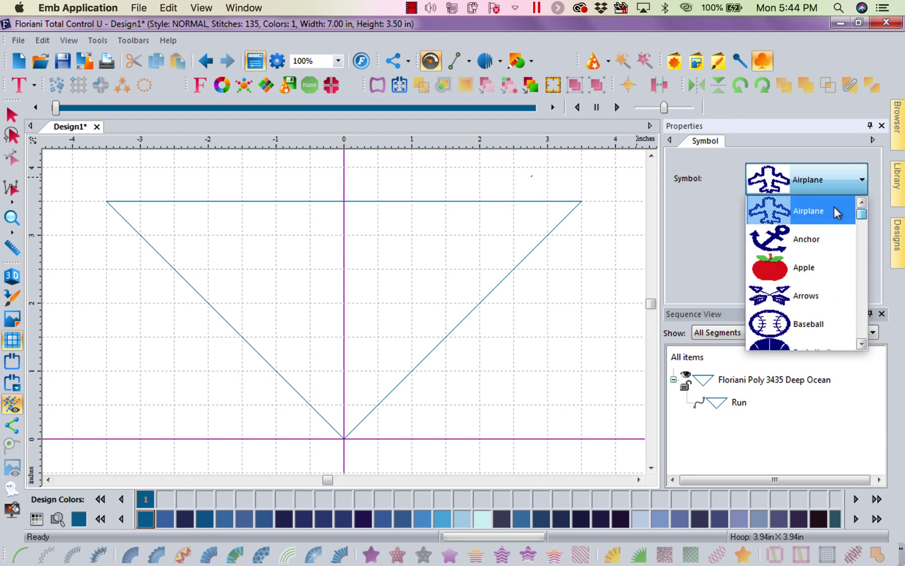
click(771, 276)
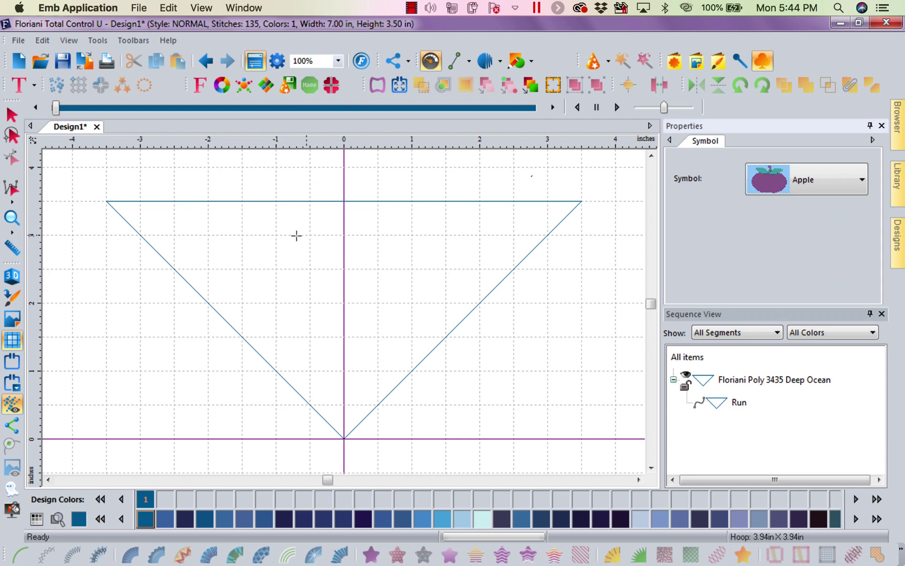
Step: Undo the trial apples, place one small apple near the V's top-left corner, and select it
drag(259, 234, 510, 246)
drag(519, 322, 583, 340)
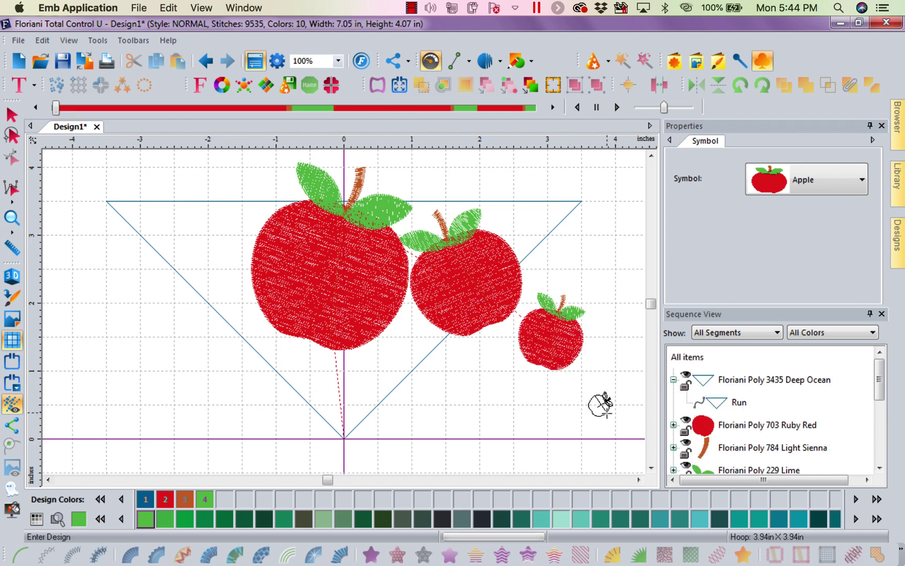
click(606, 414)
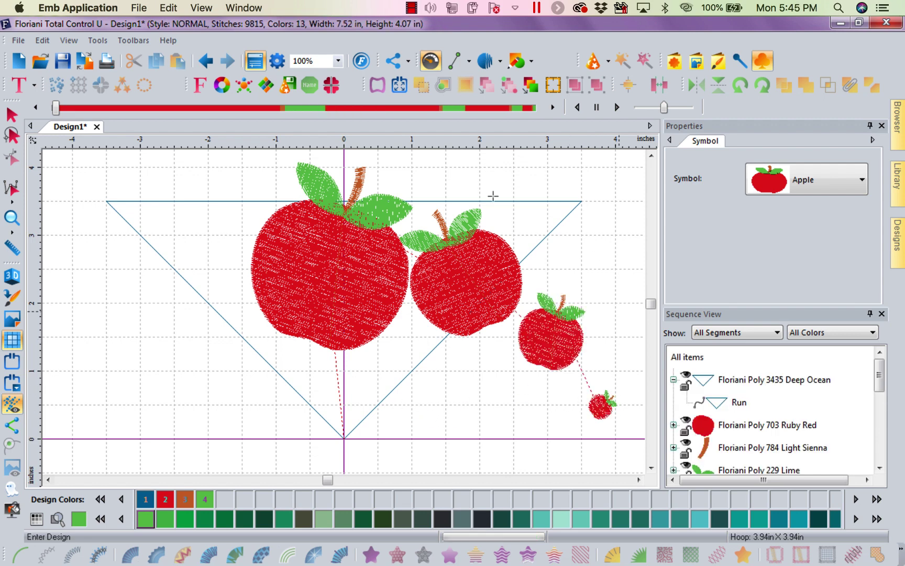
click(205, 62)
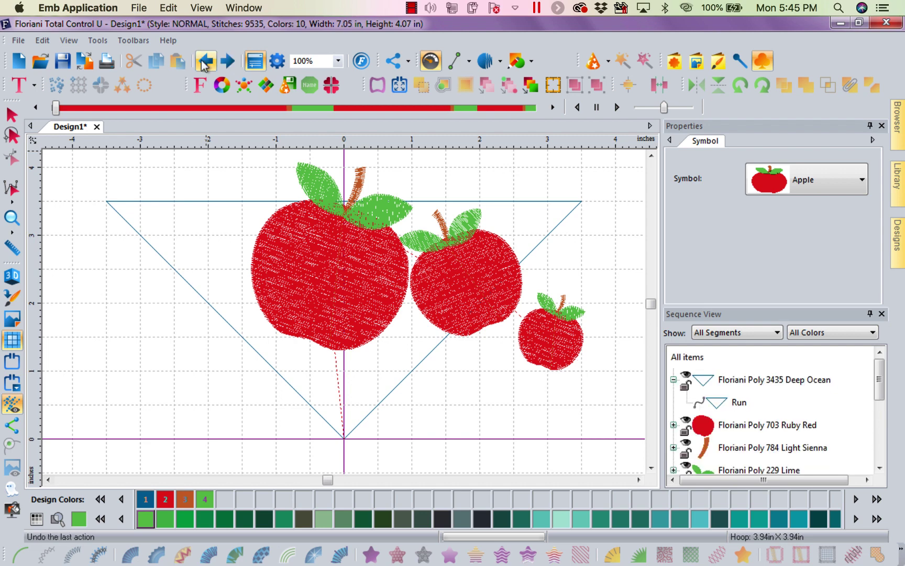
click(205, 61)
click(205, 61)
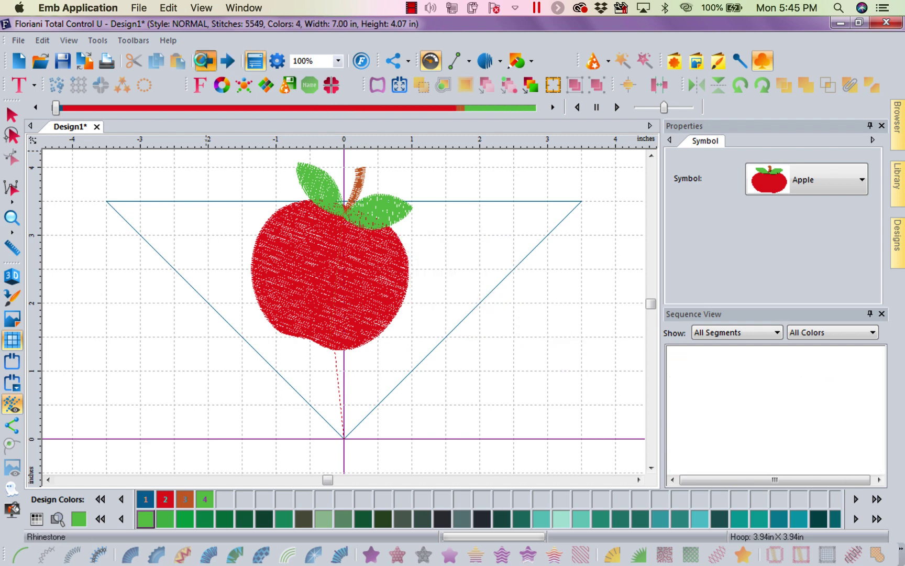
click(205, 61)
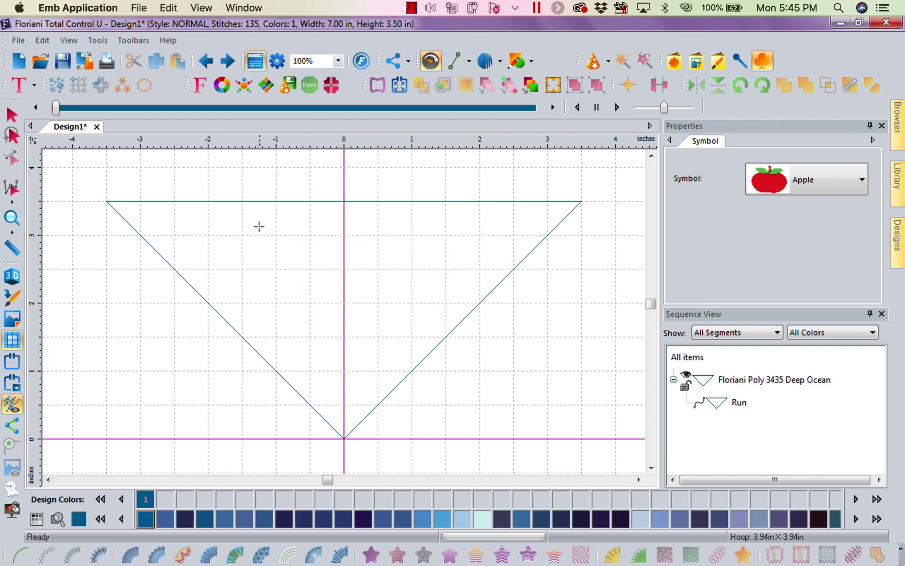
drag(273, 233, 334, 232)
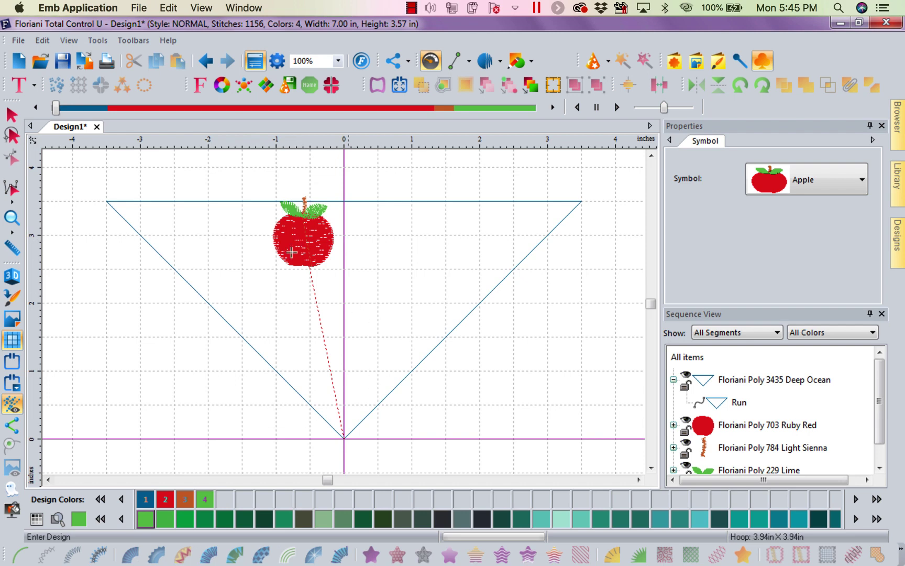
click(11, 116)
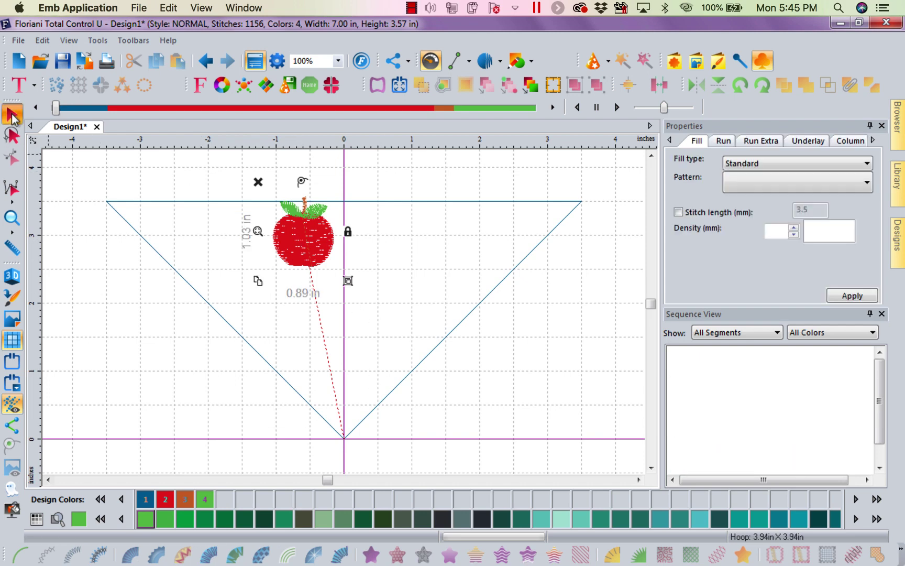
Step: Apply Template01 at 179 x 90 mm to repeat the apple along the V
click(122, 84)
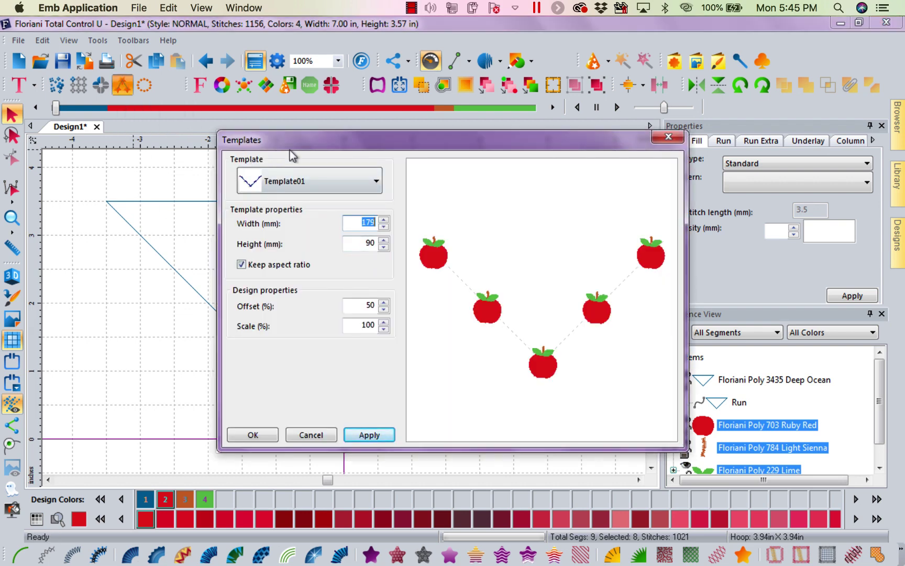
click(377, 183)
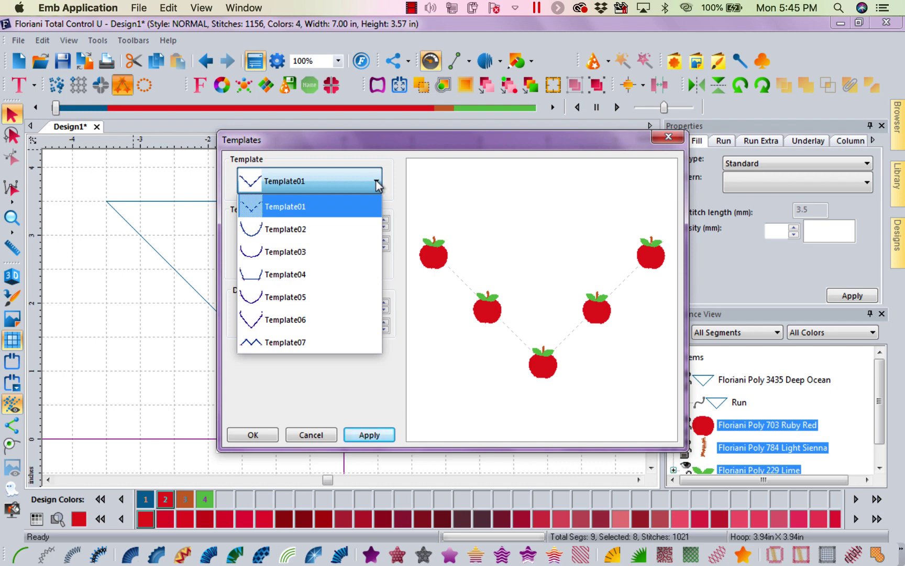
click(316, 180)
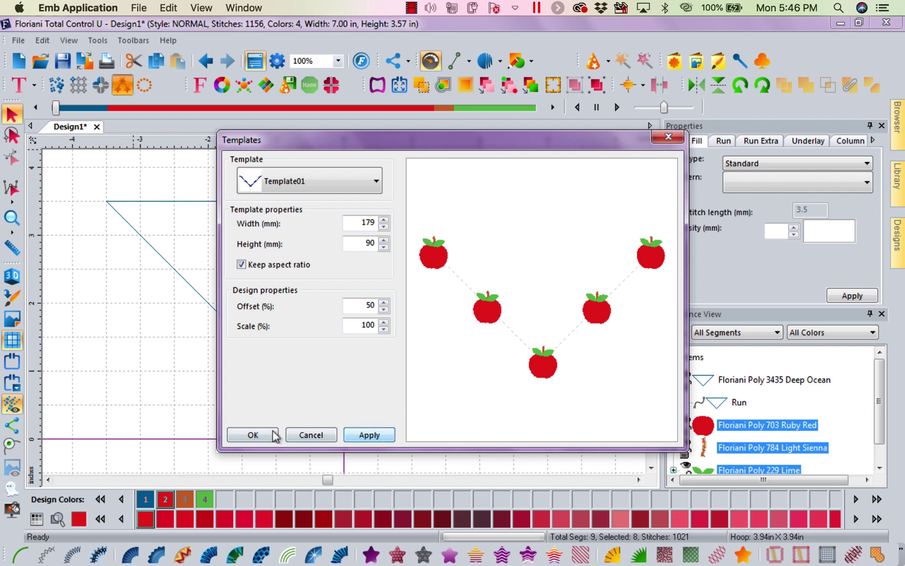
click(254, 435)
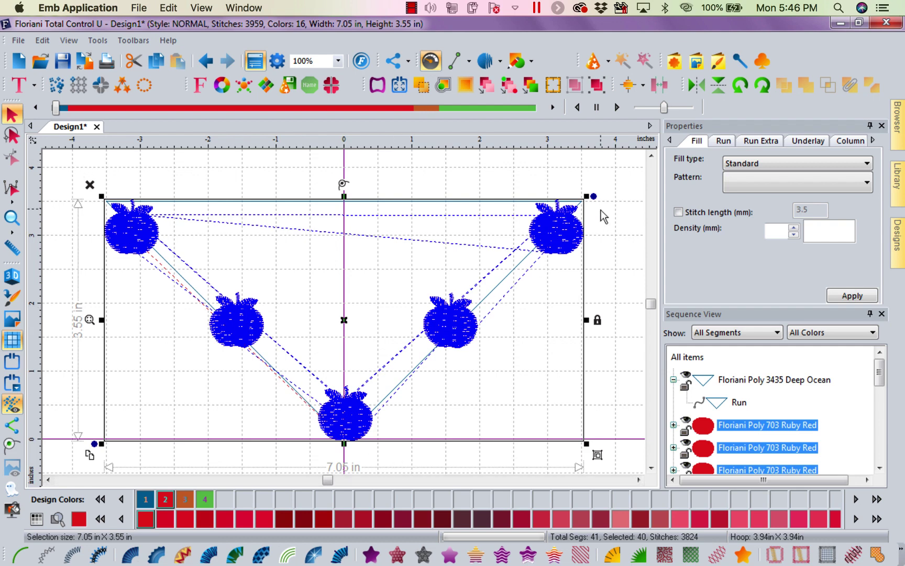
click(576, 171)
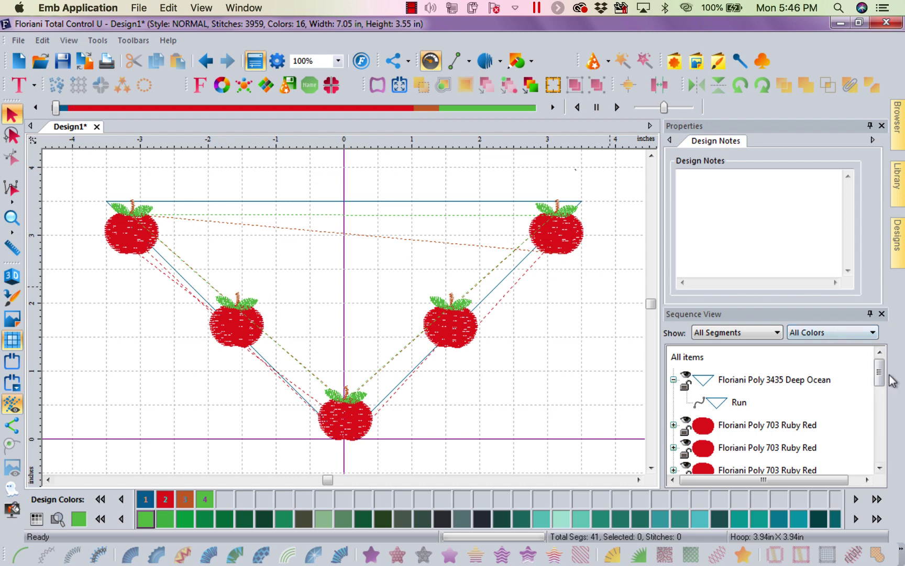
drag(882, 375, 883, 388)
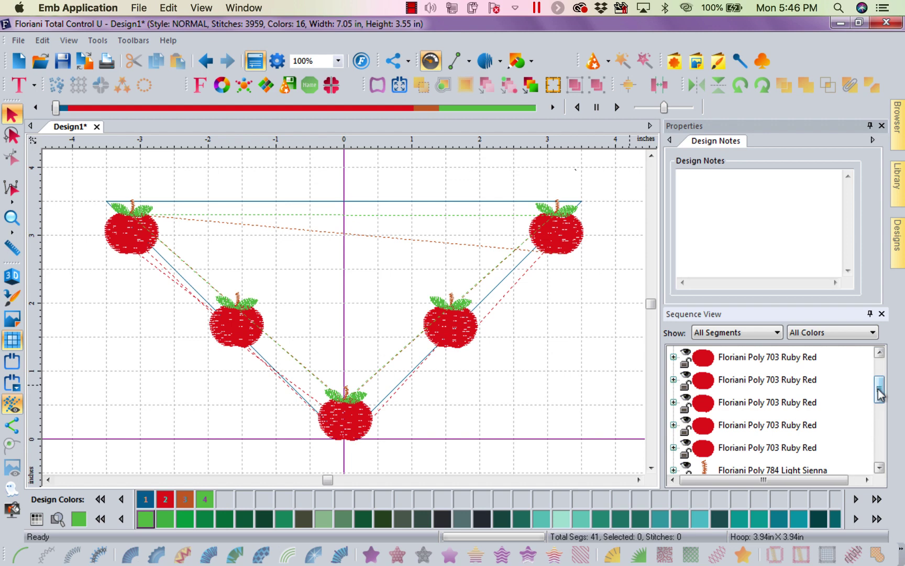
drag(880, 394, 893, 461)
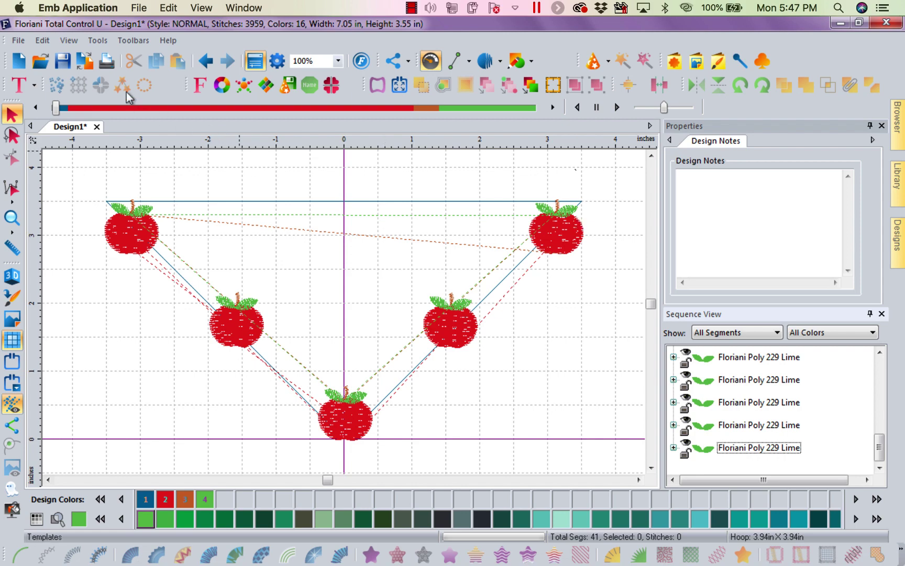
click(134, 231)
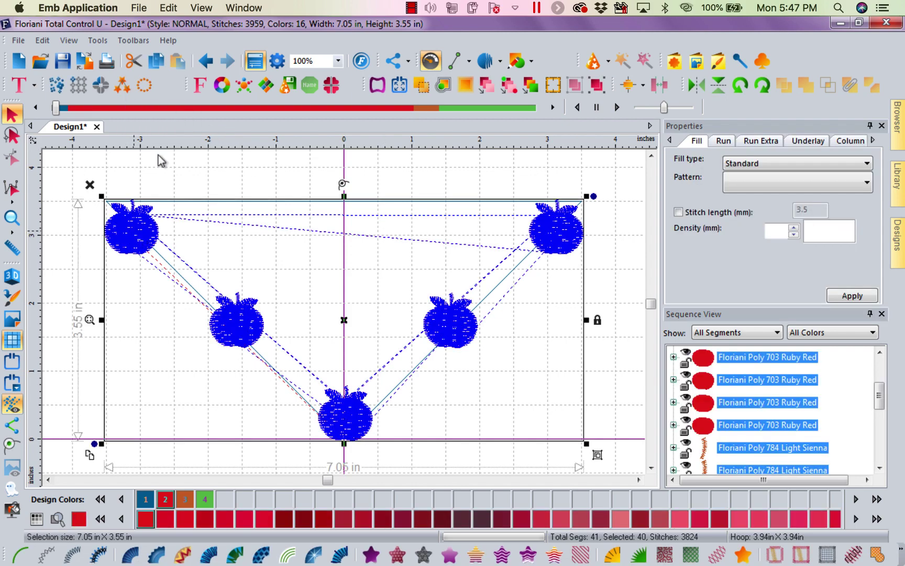
click(124, 87)
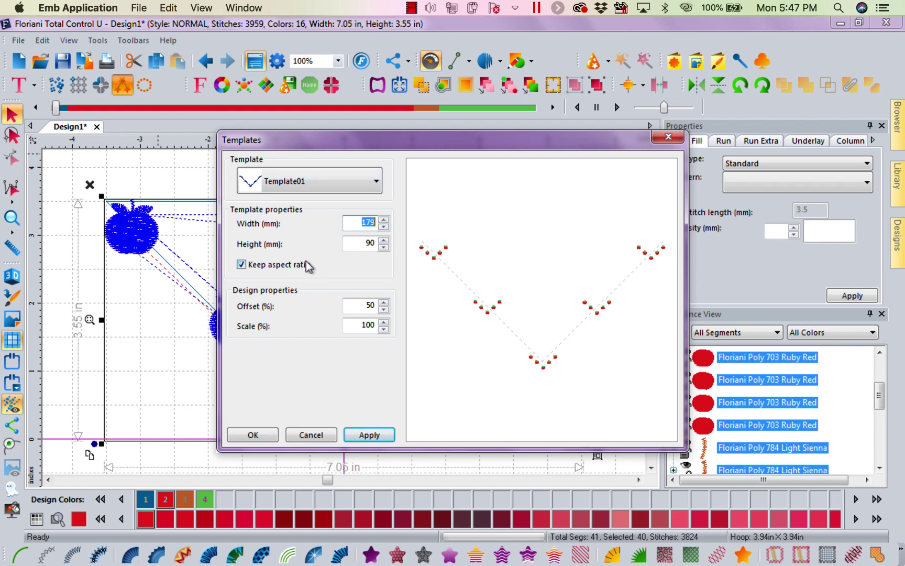
click(669, 137)
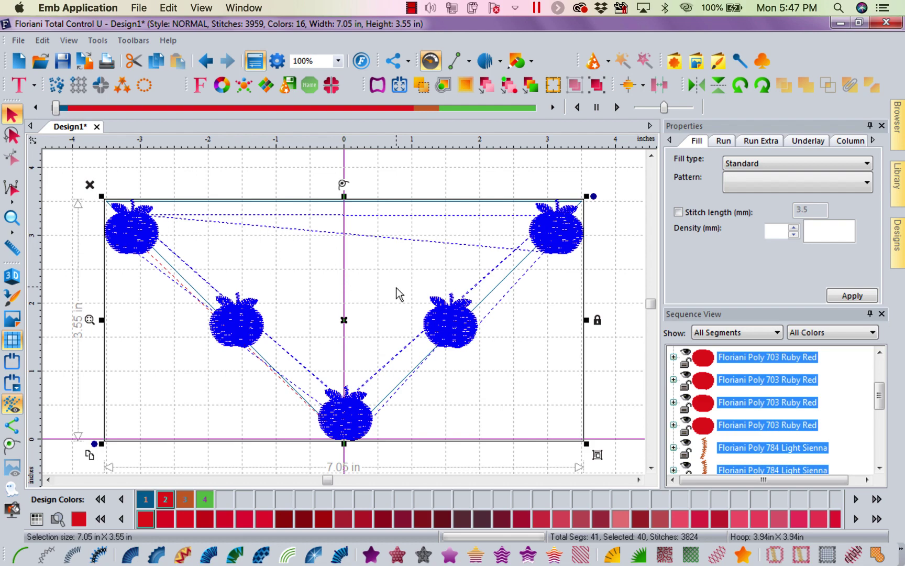
click(412, 8)
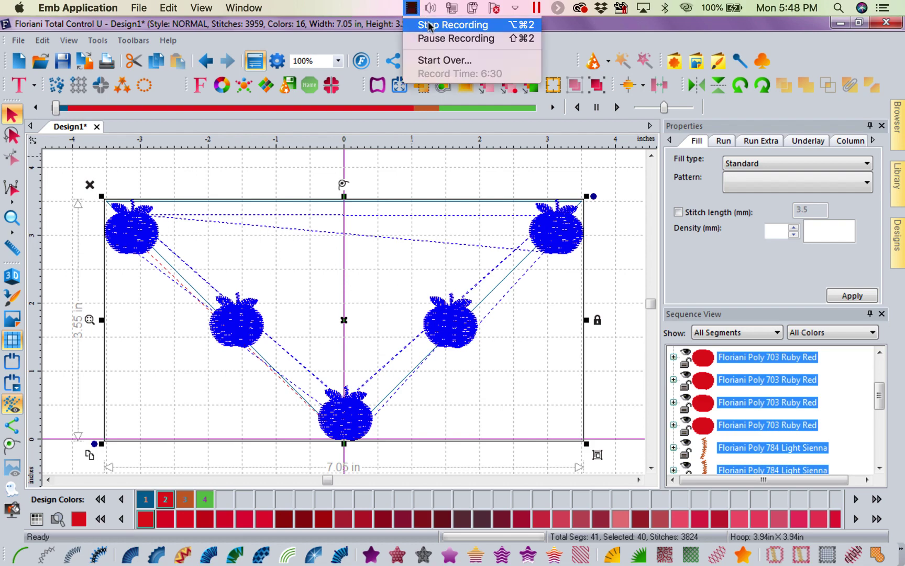